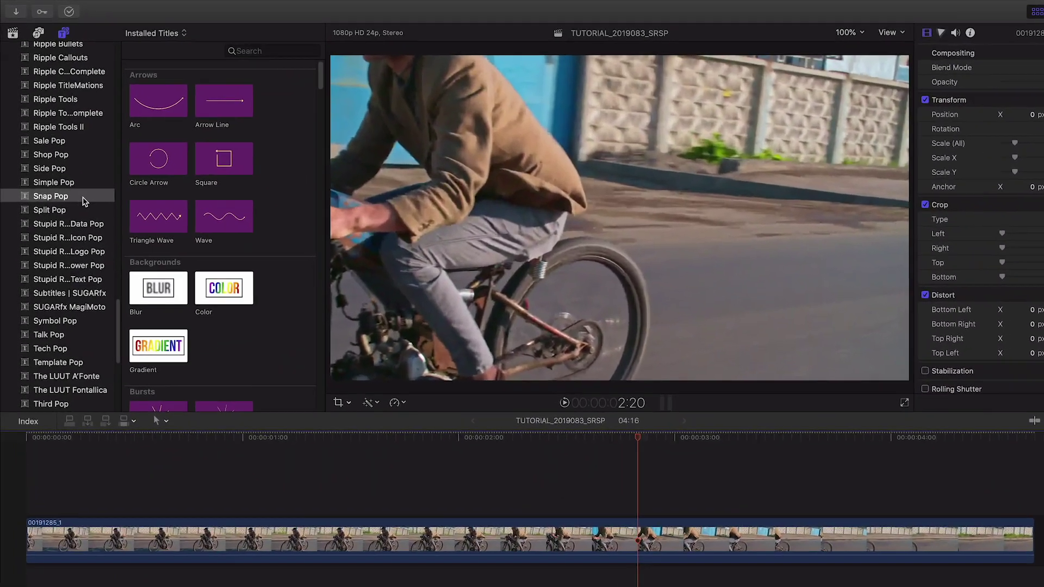
Filter the Titles browser to Snap Pop and scroll down to its Circles and Confetti designs
left_click(72, 179)
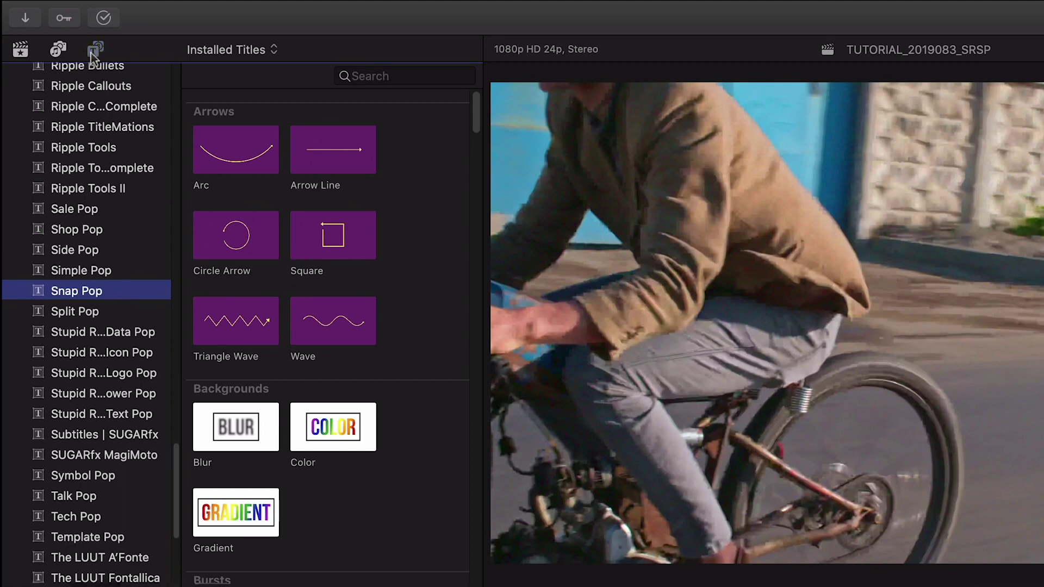
left_click(94, 50)
scroll(387, 125, "down", 3)
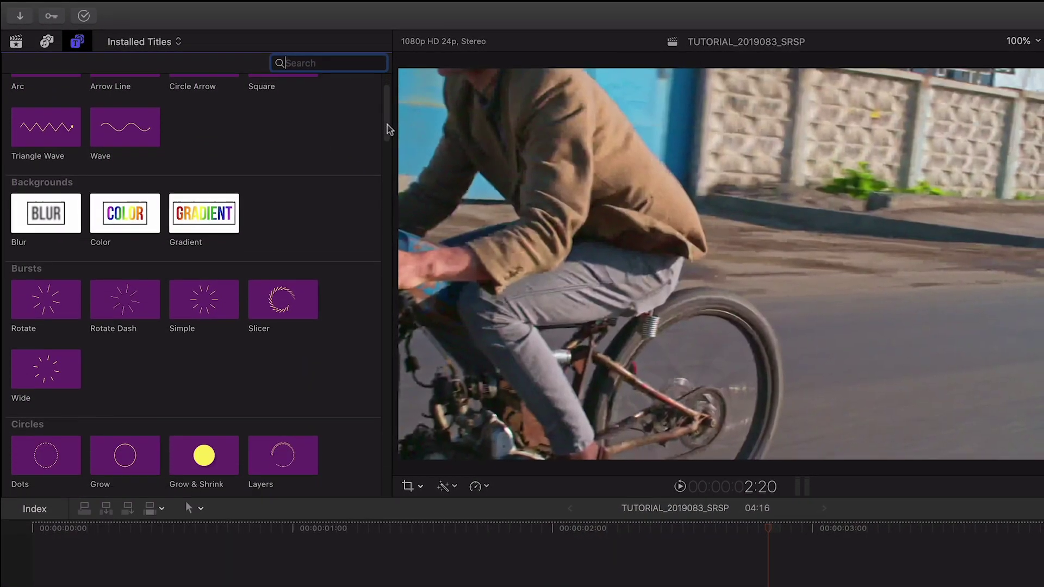
left_click_drag(387, 124, 388, 157)
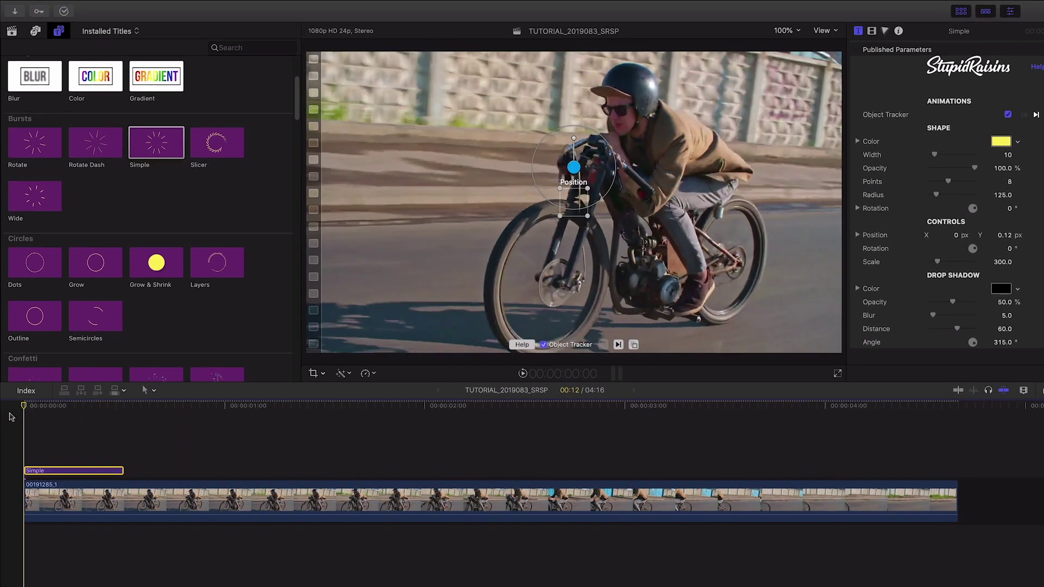
Track the rider's helmet forward with the Object Tracker and offset the burst in front of his face
left_click_drag(574, 201, 608, 113)
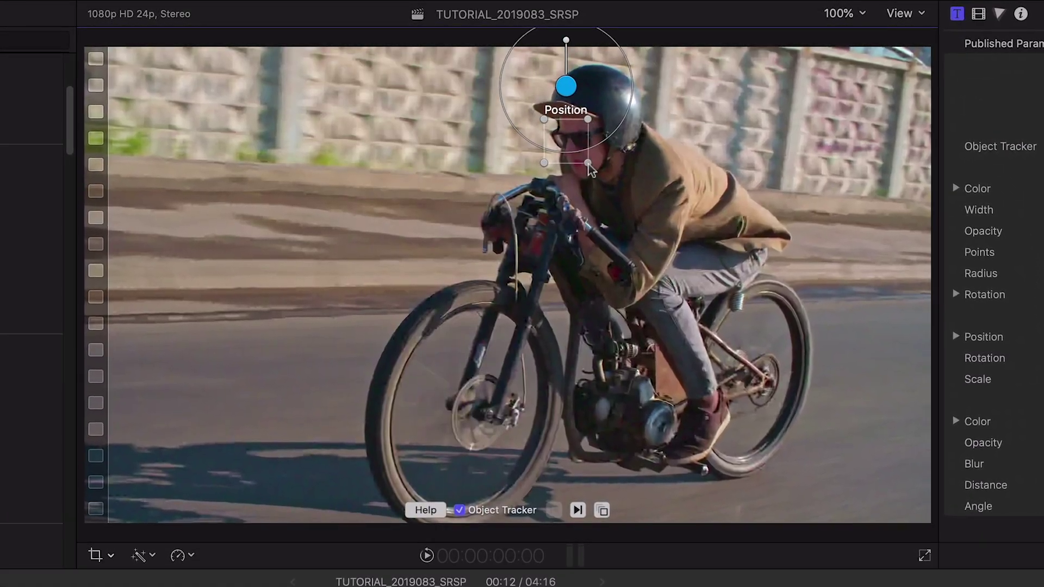
left_click_drag(587, 163, 614, 185)
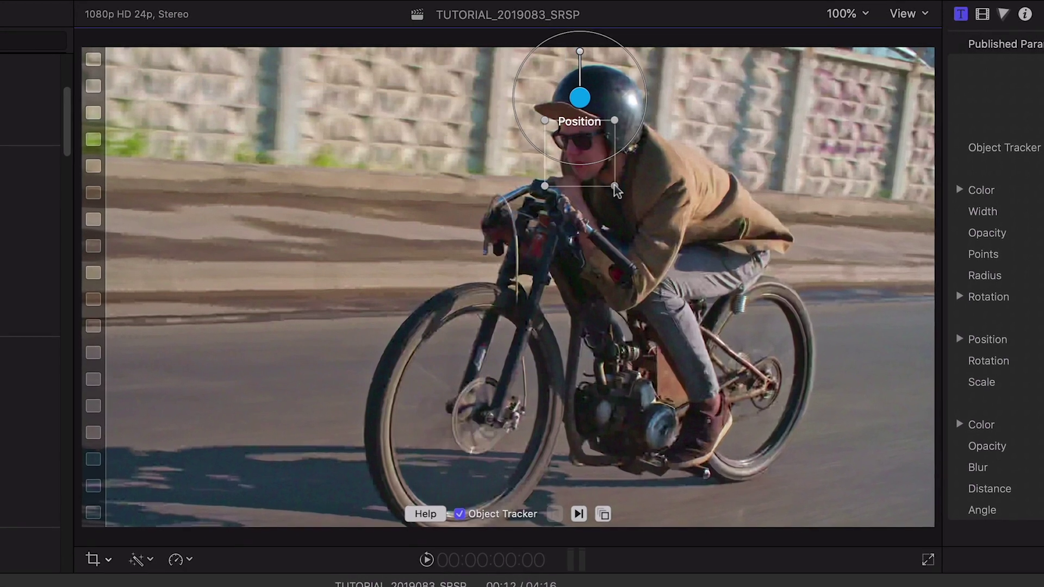
left_click(583, 517)
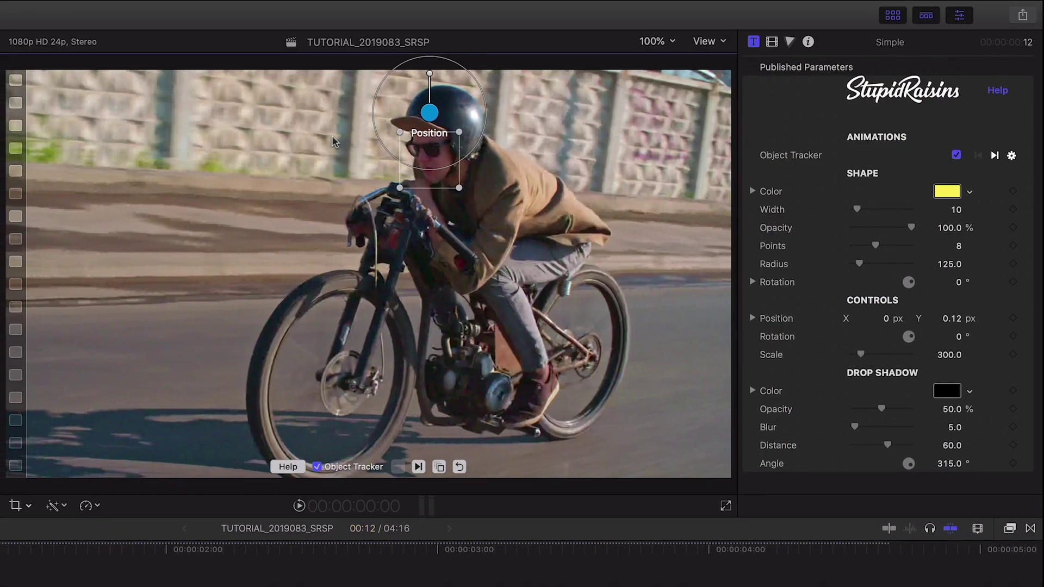
left_click_drag(334, 141, 319, 168)
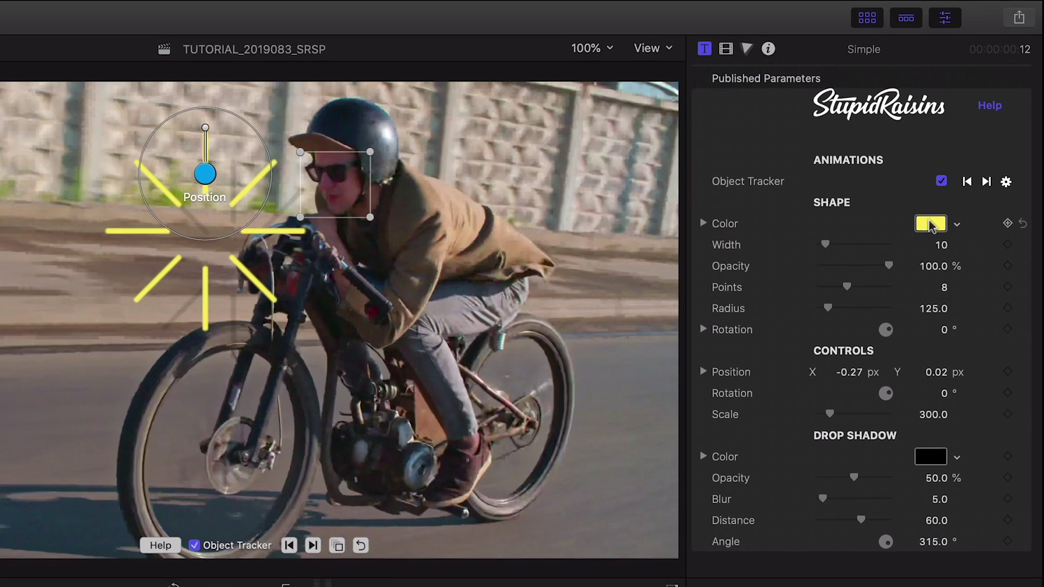
Change the tracked burst's shape colour to lime green
left_click(930, 223)
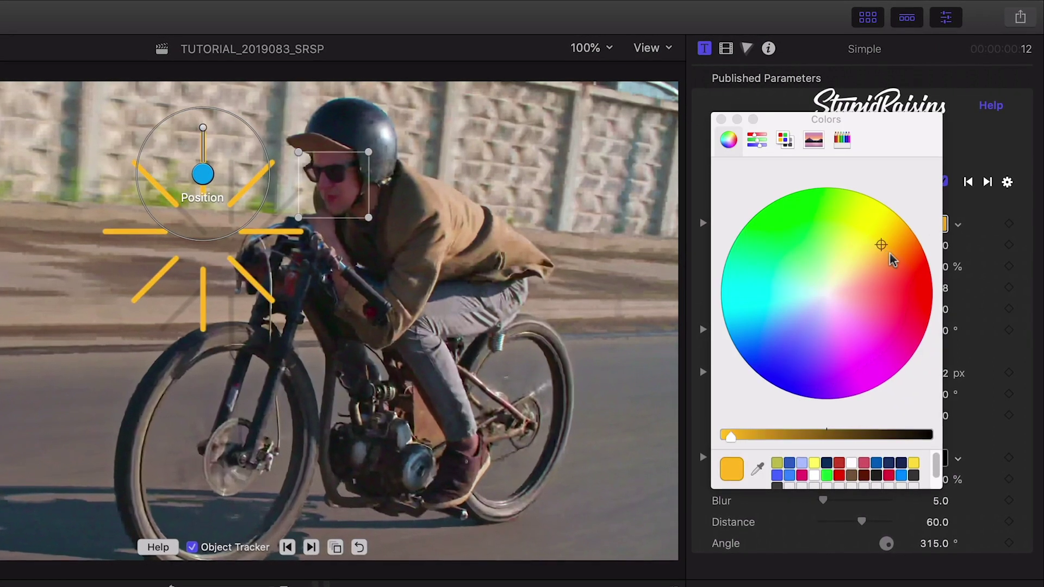
left_click_drag(896, 260, 867, 226)
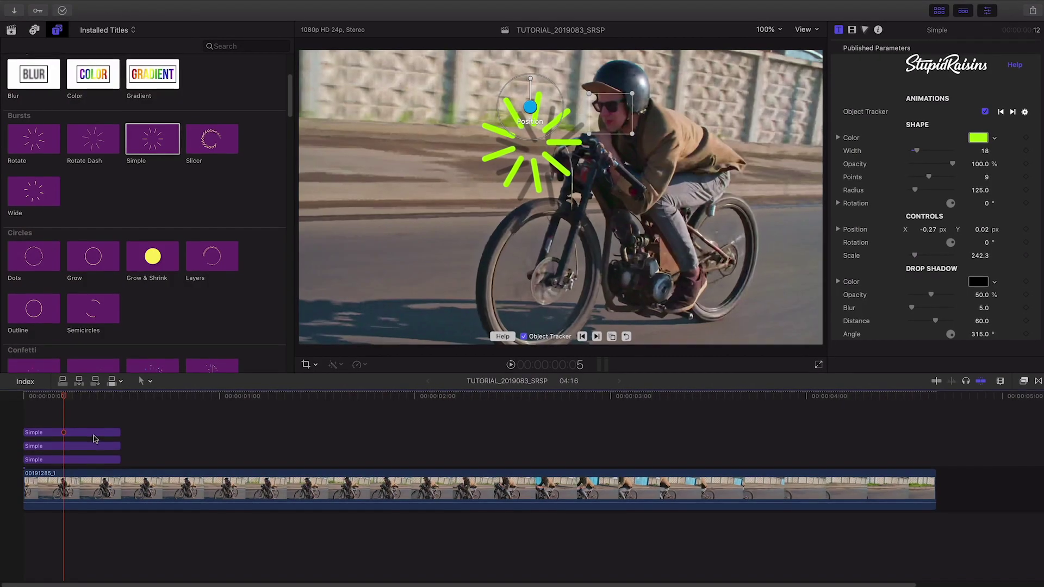
Duplicate the Simple burst onto a new layer, stagger the copies later in time, and play them back
left_click(95, 423)
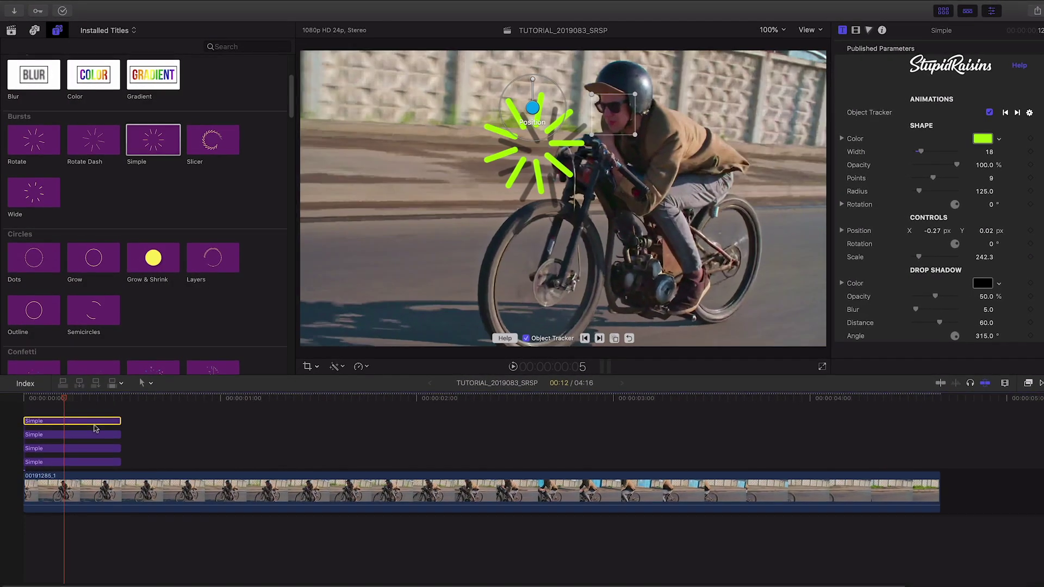
left_click_drag(95, 430, 69, 419)
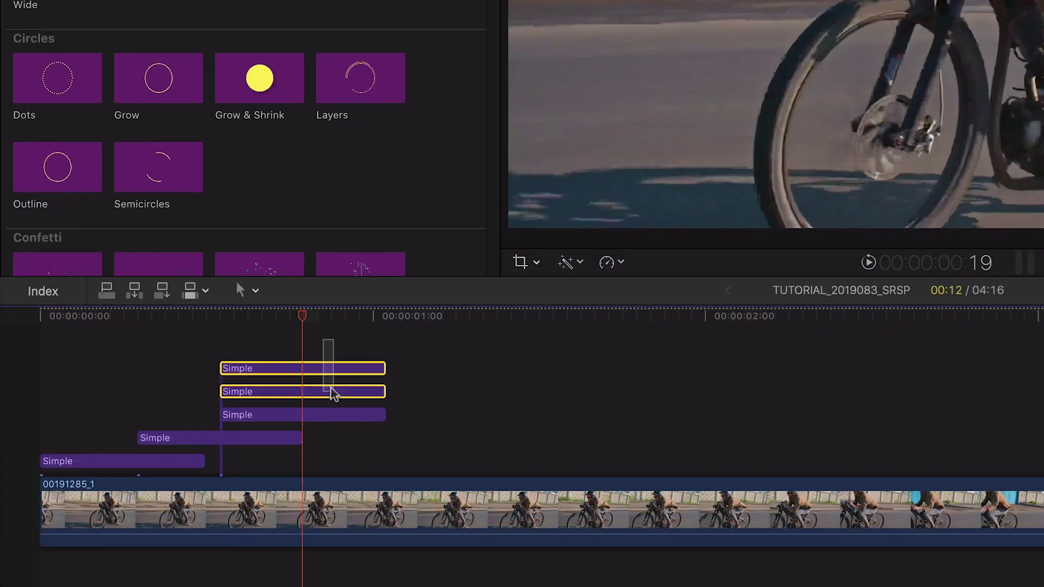
left_click_drag(334, 391, 428, 394)
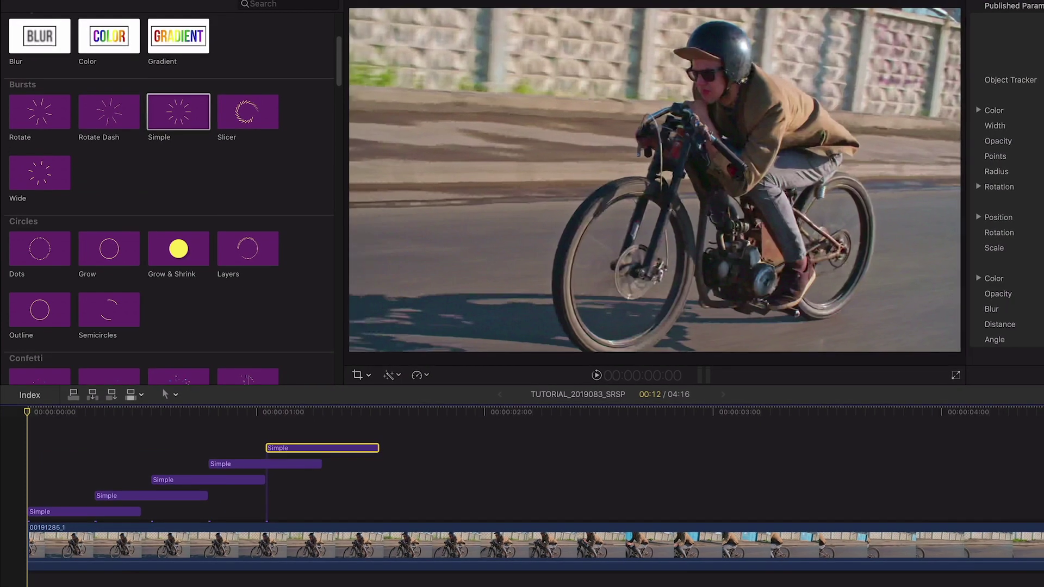
key("space")
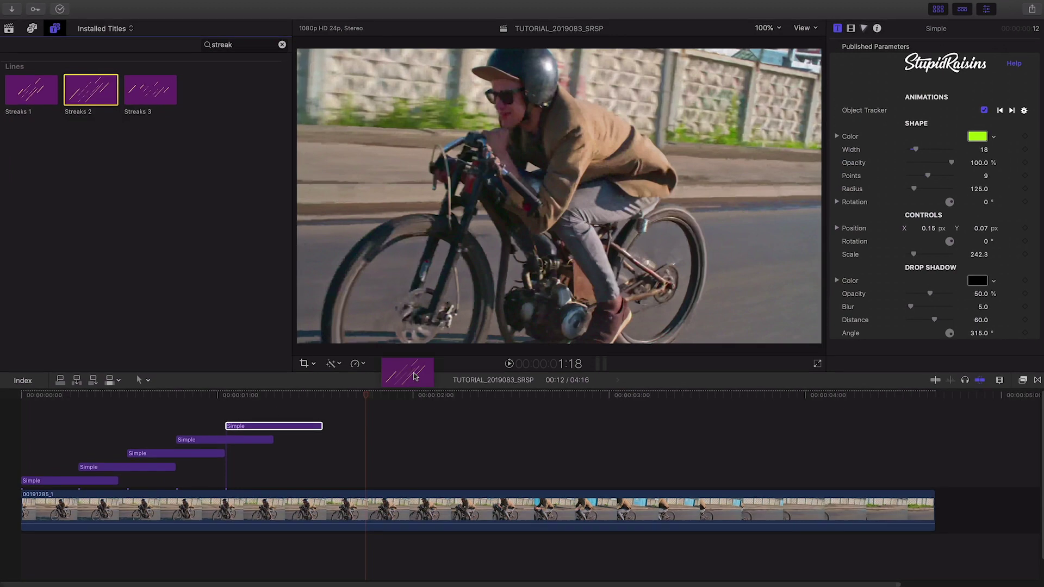
Add Streaks 2 at the playhead and scrub around two seconds in to check its animation
left_click_drag(414, 377, 366, 483)
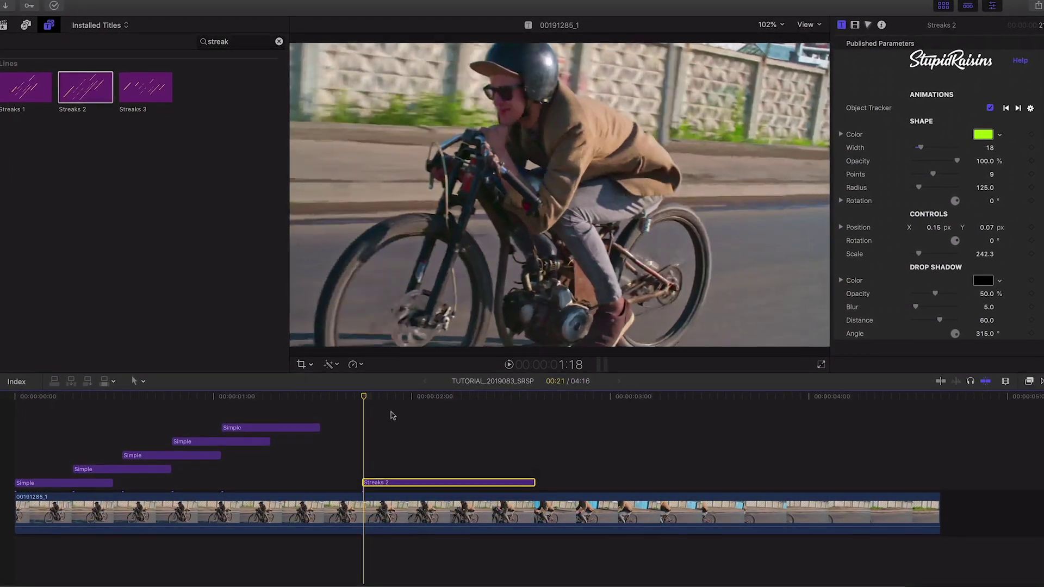
left_click_drag(383, 392, 456, 398)
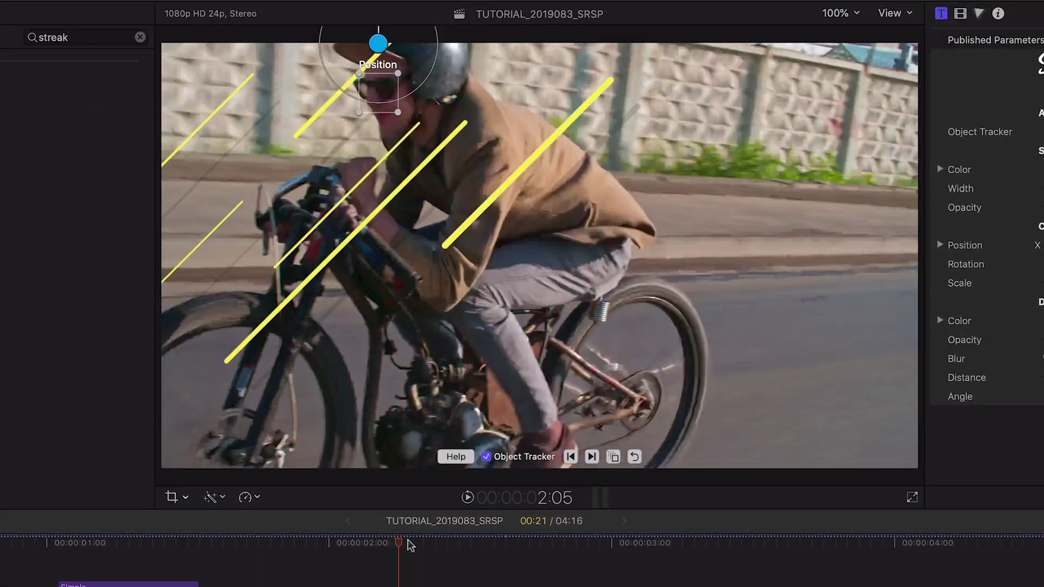
left_click_drag(456, 398, 438, 548)
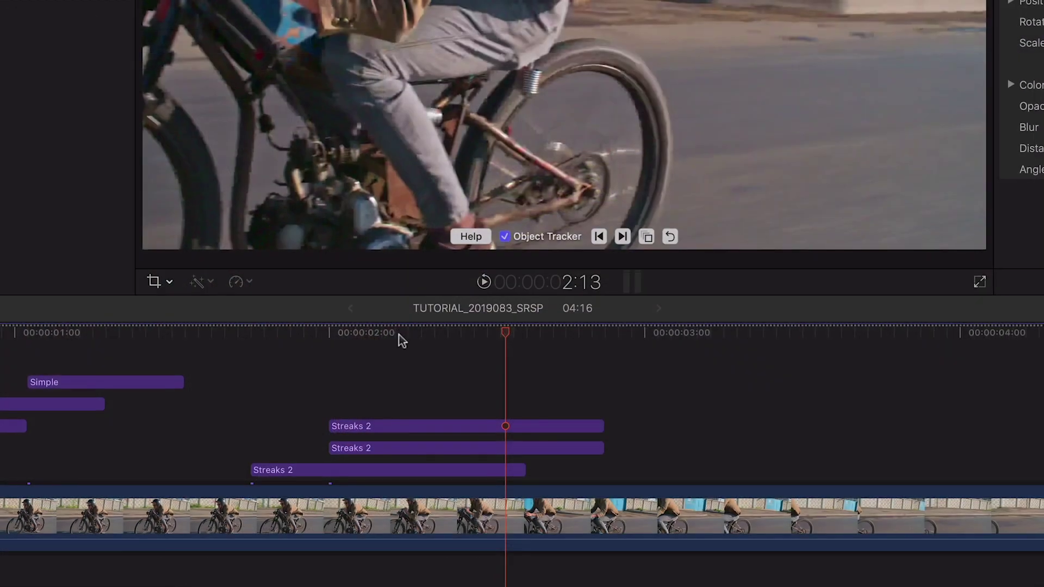
Shift the top Streaks 2 copy slightly later and play back the staggered streaks
left_click(403, 332)
left_click_drag(467, 427, 521, 427)
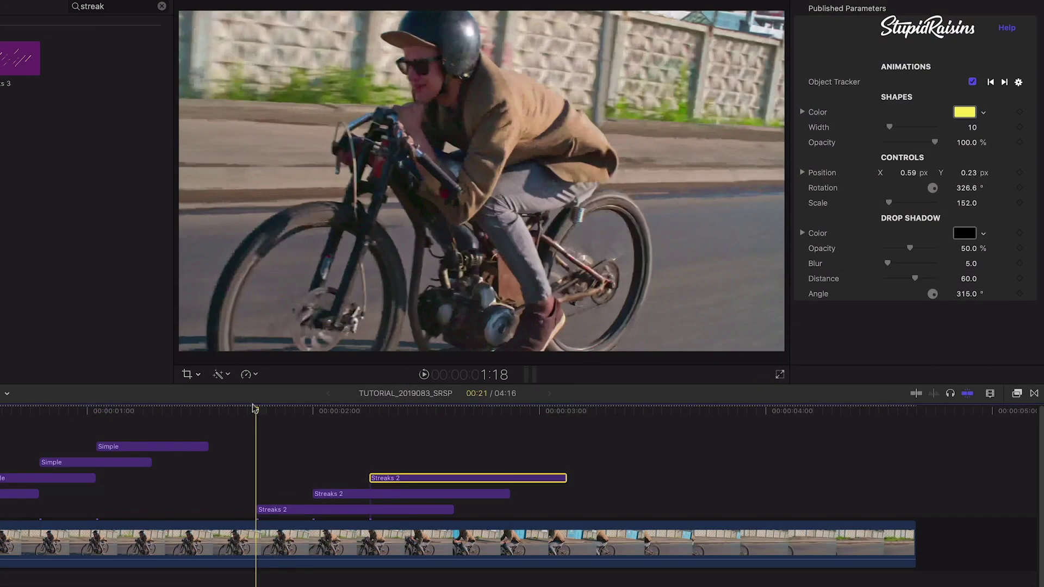
key("space")
key("space")
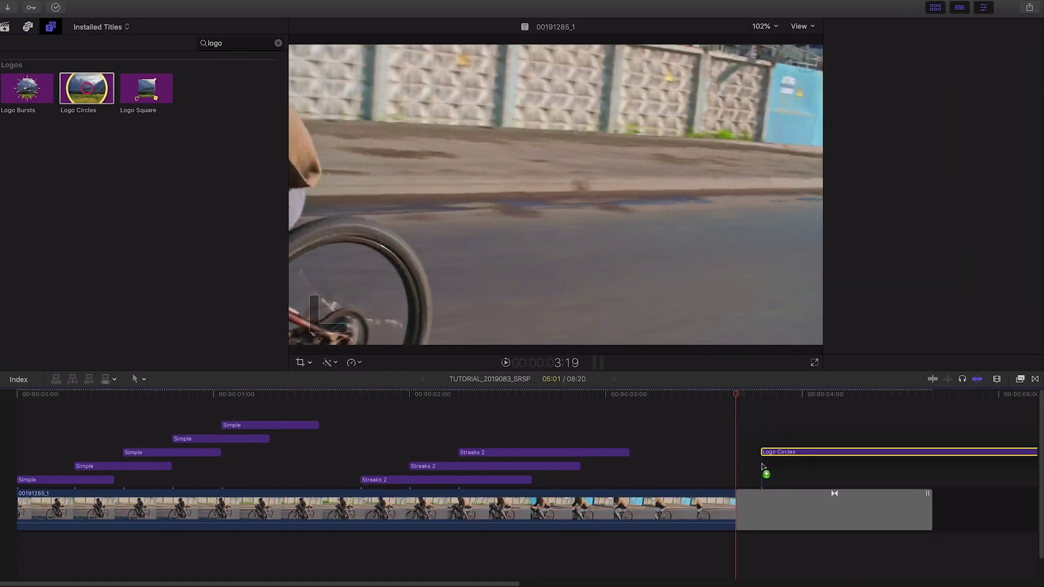
Place Logo Circles after the bike clip, fill its drop zone with the app icon, and layer Confetti 5 above
left_click_drag(83, 87, 738, 479)
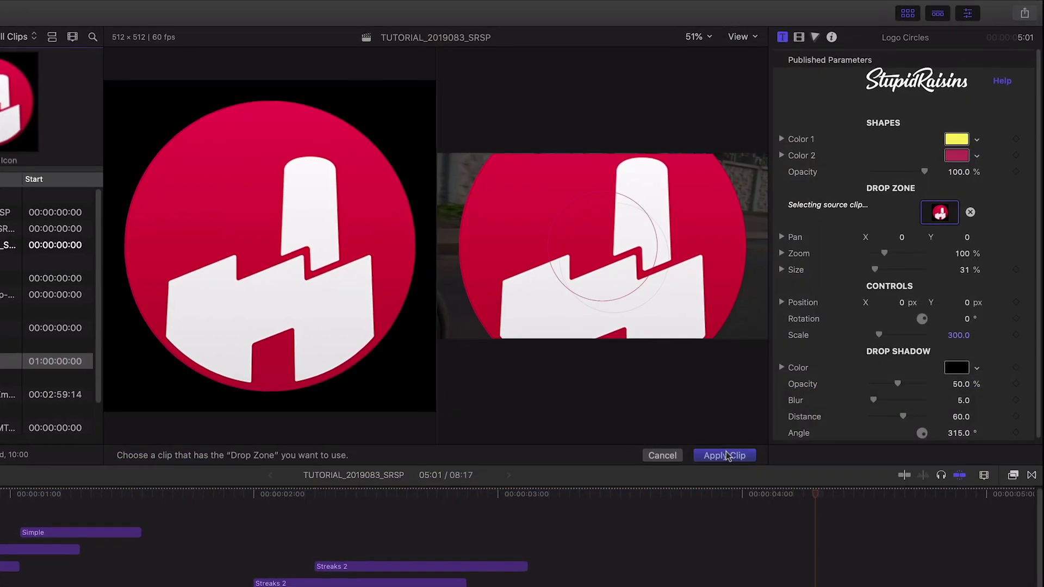
left_click(725, 454)
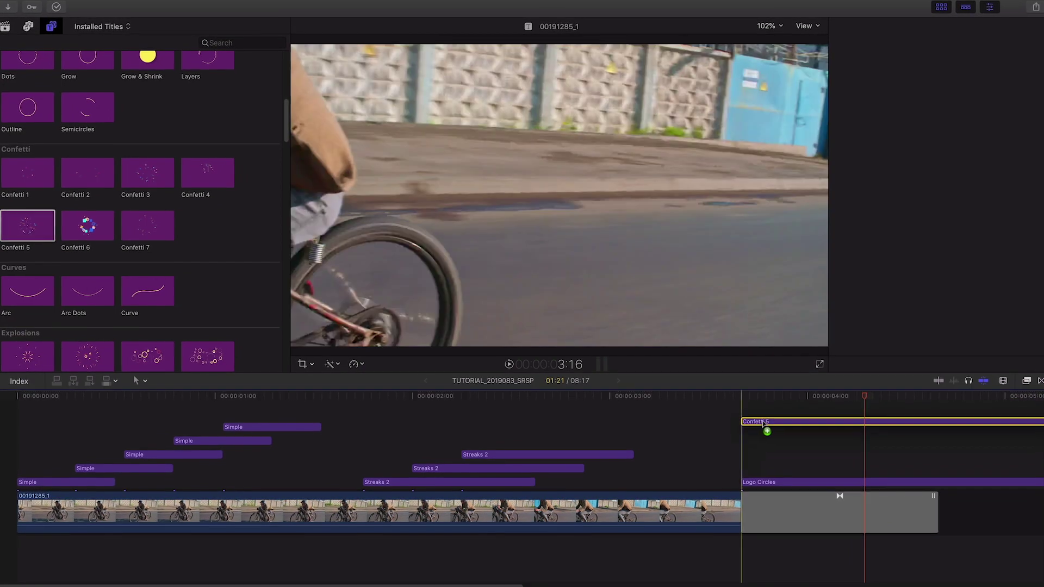
left_click_drag(724, 430, 784, 457)
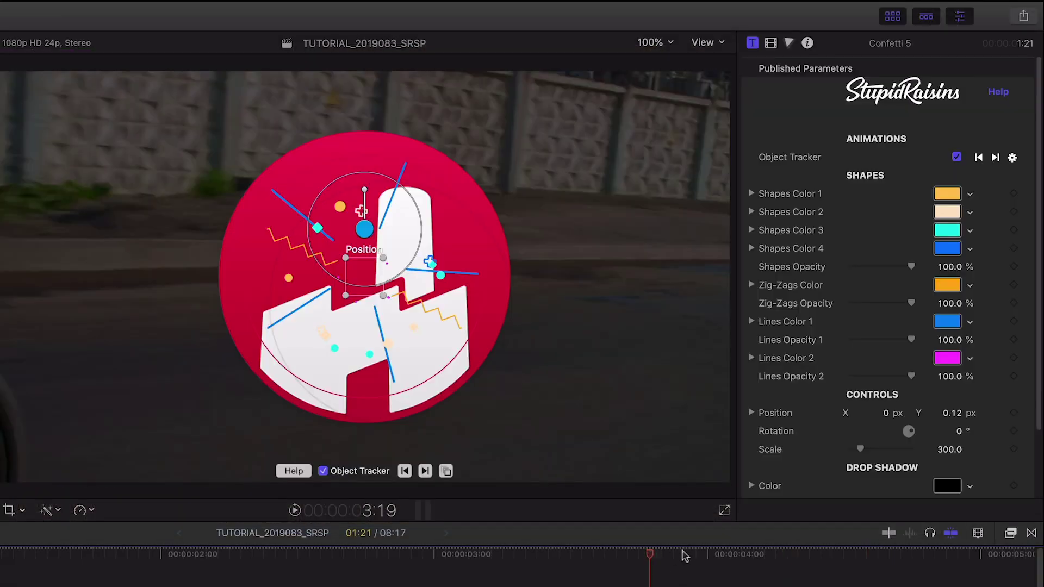